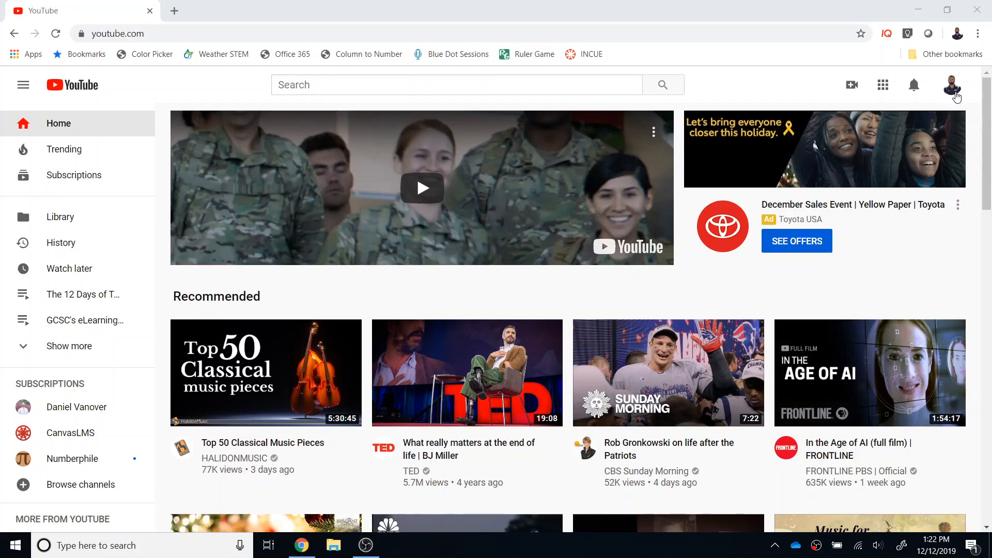
click(954, 86)
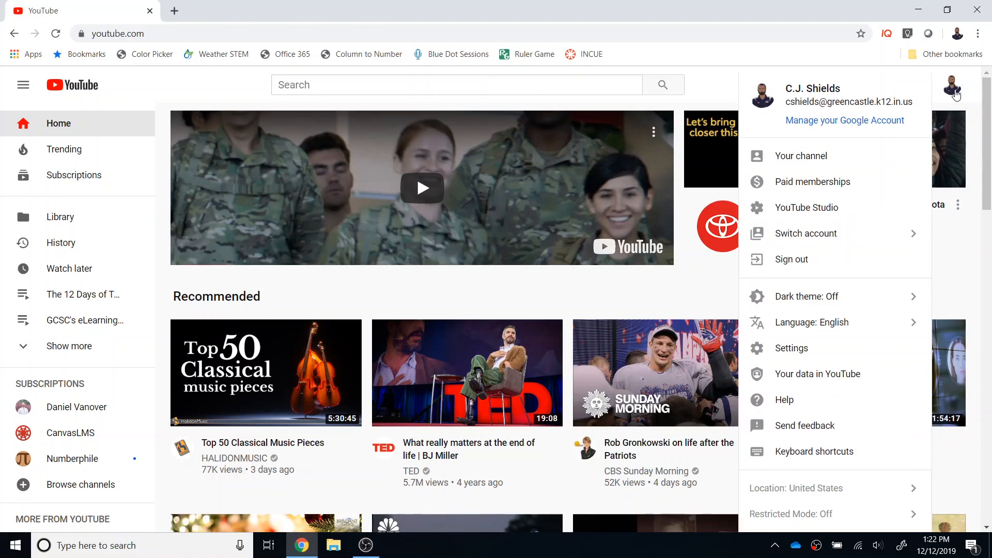
click(702, 91)
click(851, 85)
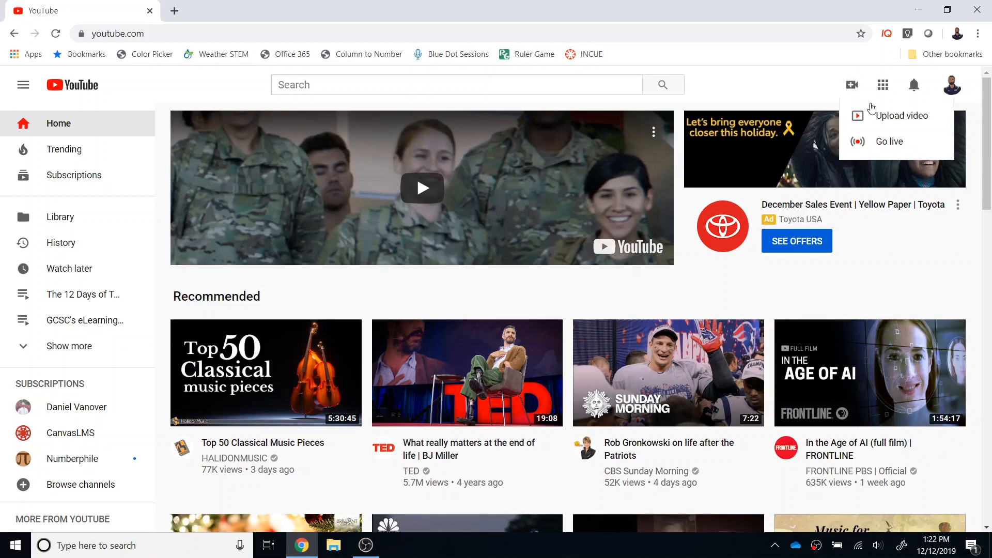
click(880, 115)
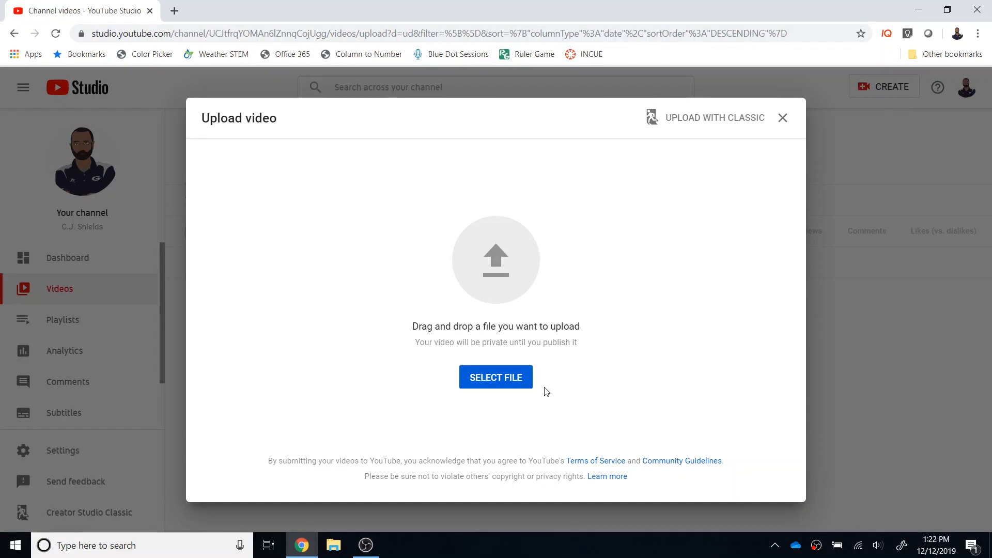
click(523, 382)
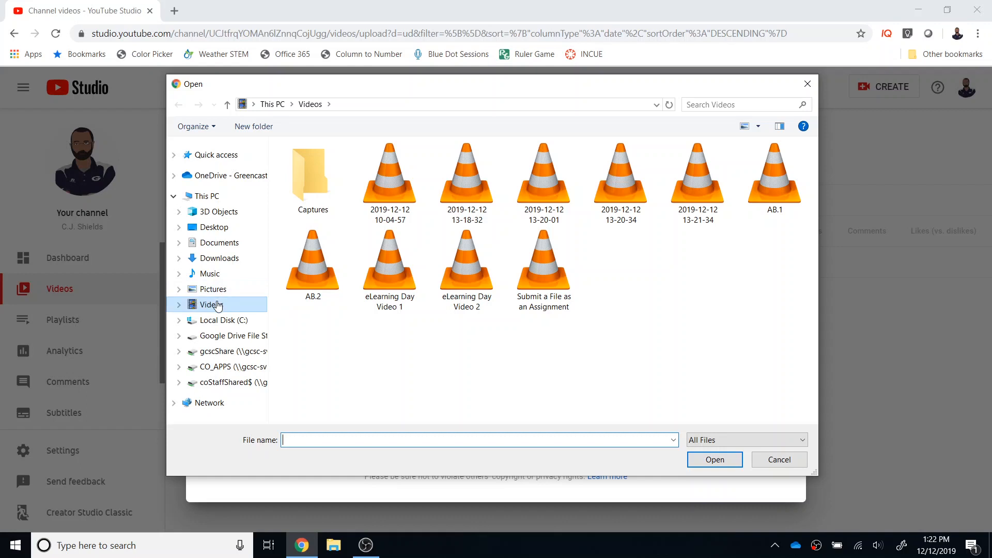
click(394, 202)
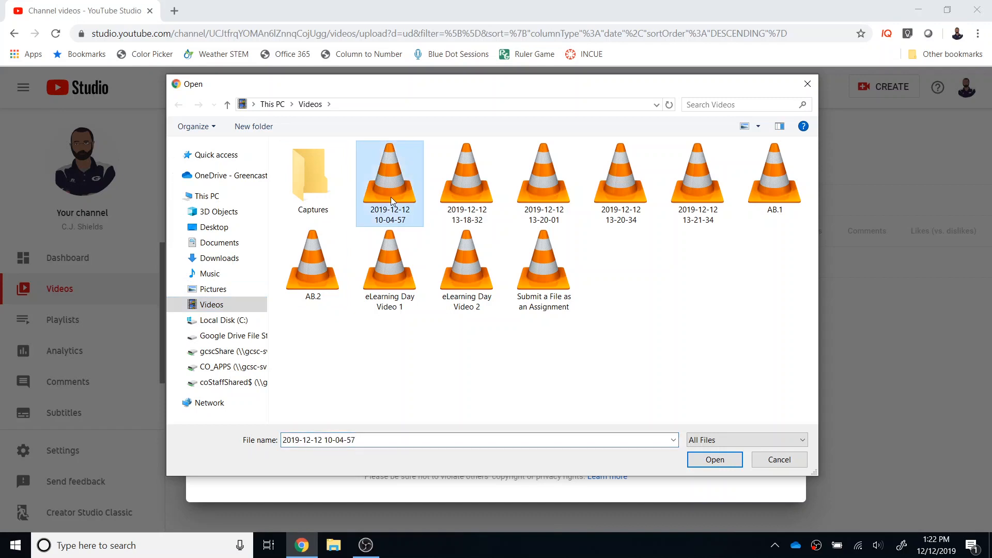
click(708, 460)
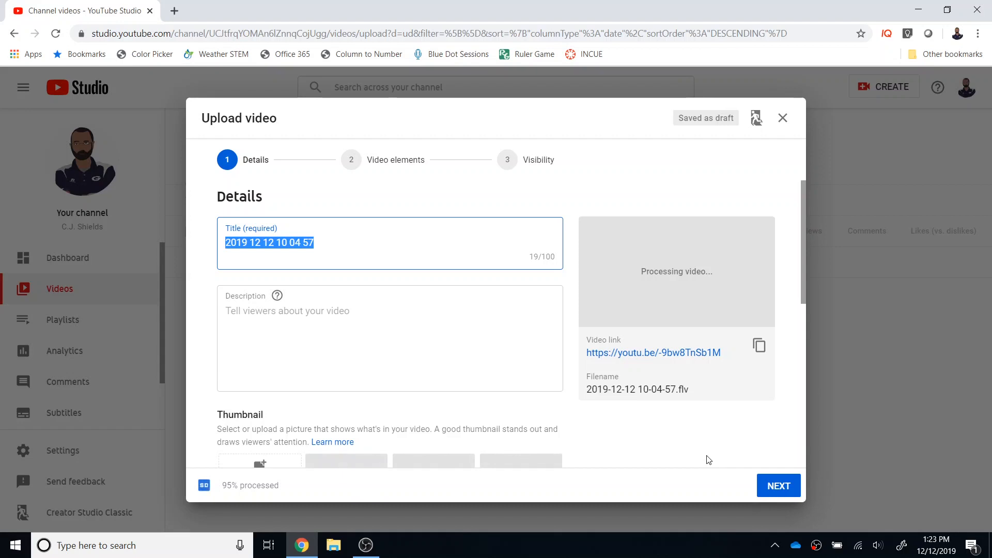
Replace the video's default title with "Techmas Day 12 Example".
drag(359, 242, 207, 240)
text(TEchmas )
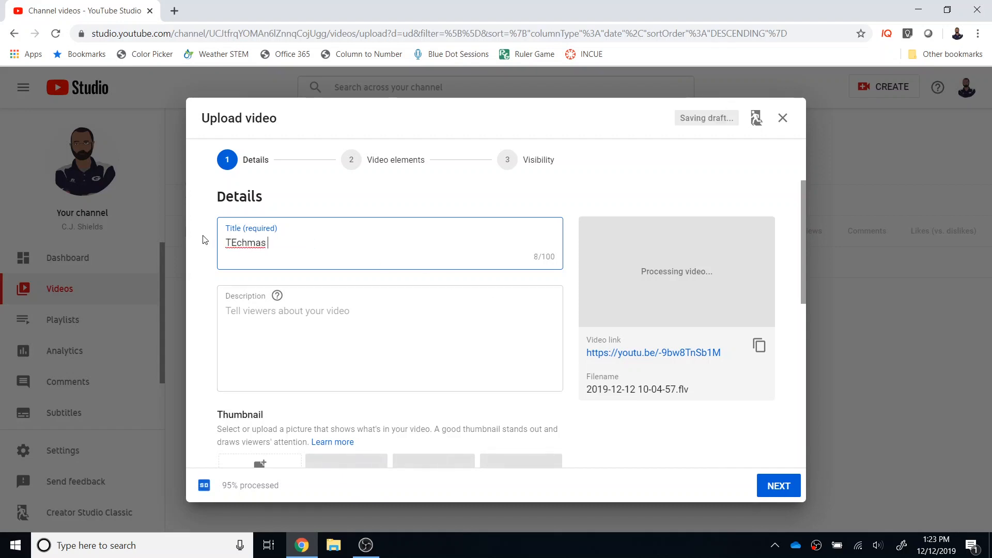
text(Day 12 Example)
click(234, 242)
key(BackSpace)
text(e)
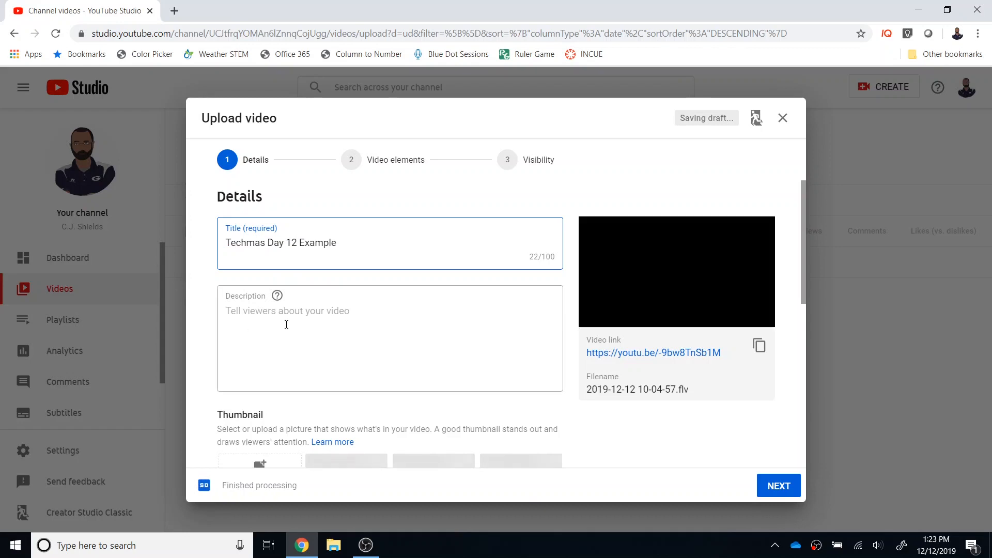
Enter "Description goes here." as the video description, correcting the misspelled first word.
click(286, 325)
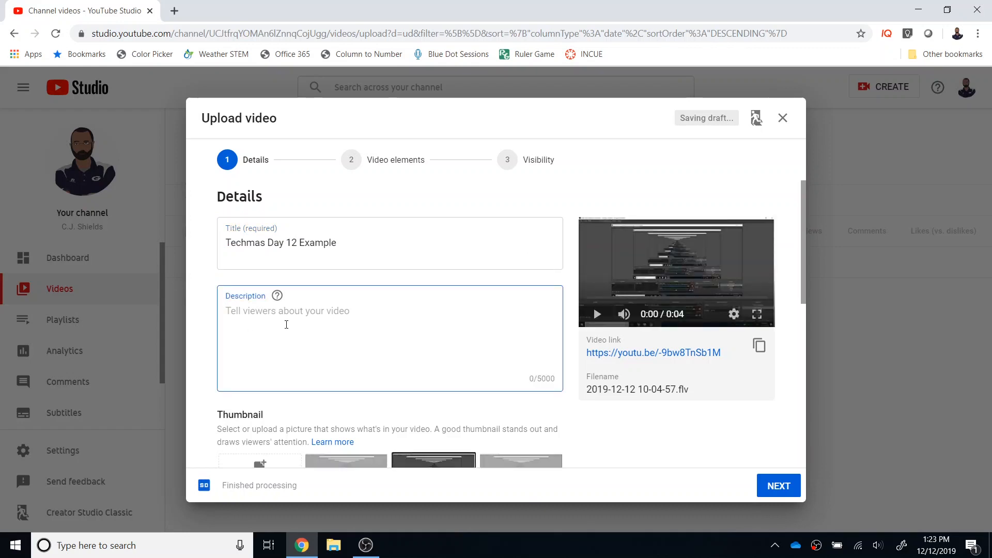
text(Descrption)
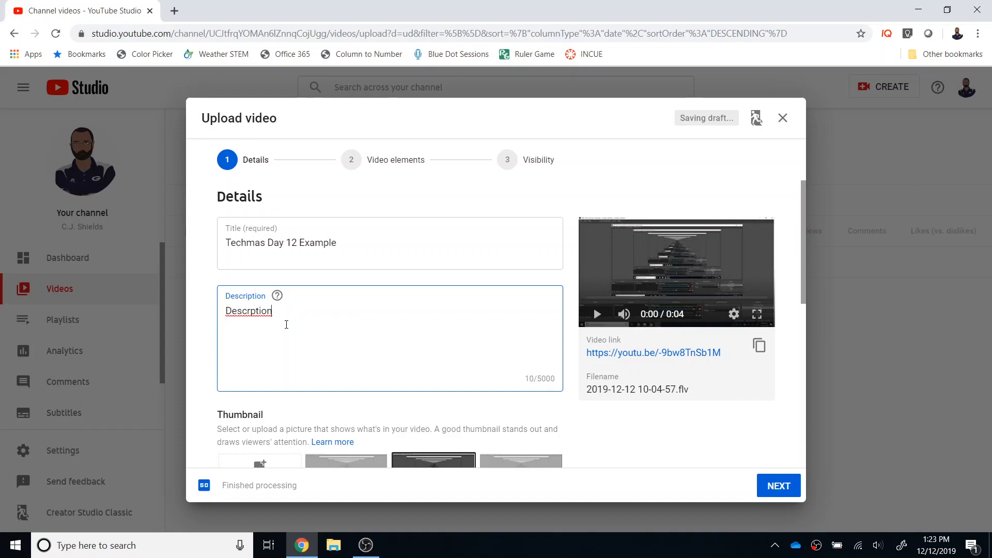
text( goes here.)
right_click(268, 310)
click(310, 320)
Select the middle suggested thumbnail for the video and look through the available playlists without choosing one.
scroll(409, 339, down, 4)
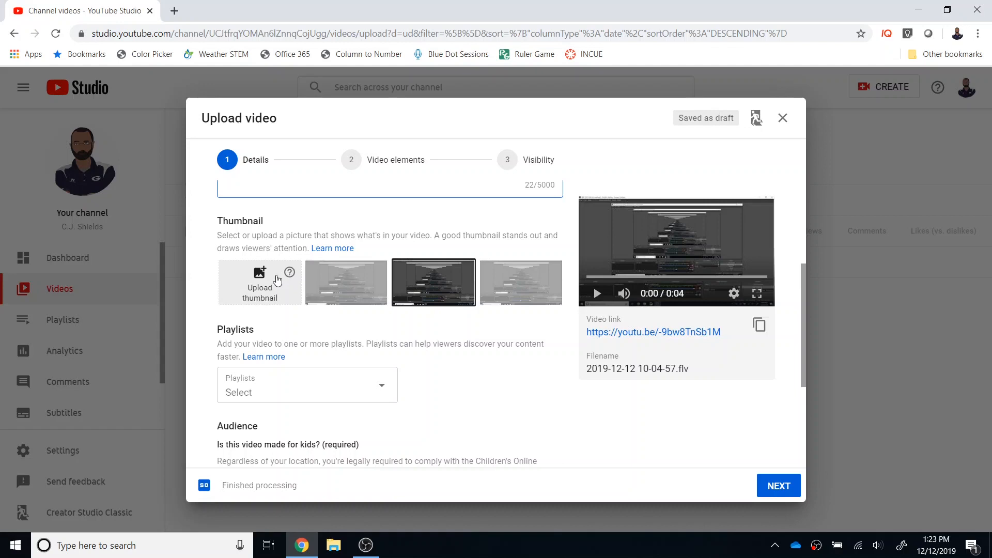
click(432, 297)
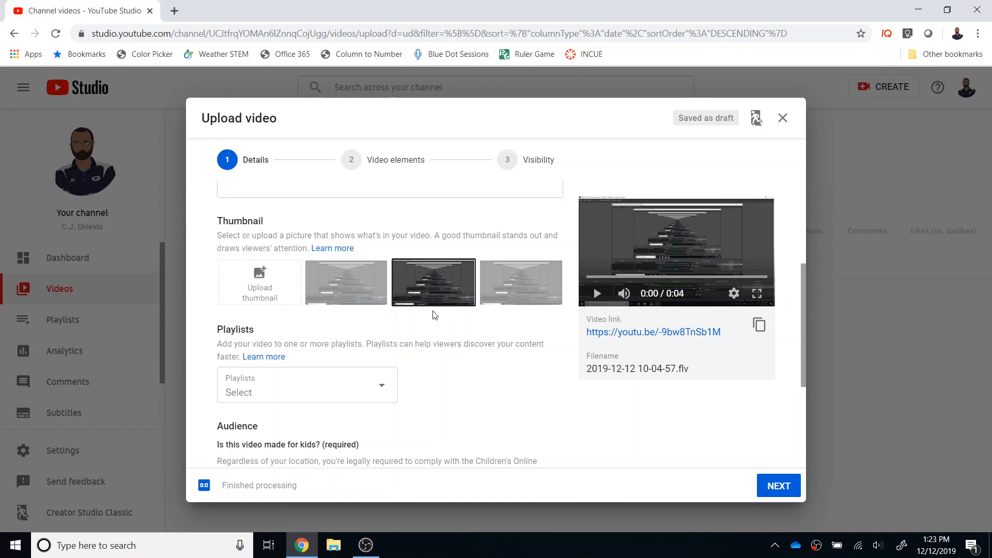
scroll(433, 315, down, 1)
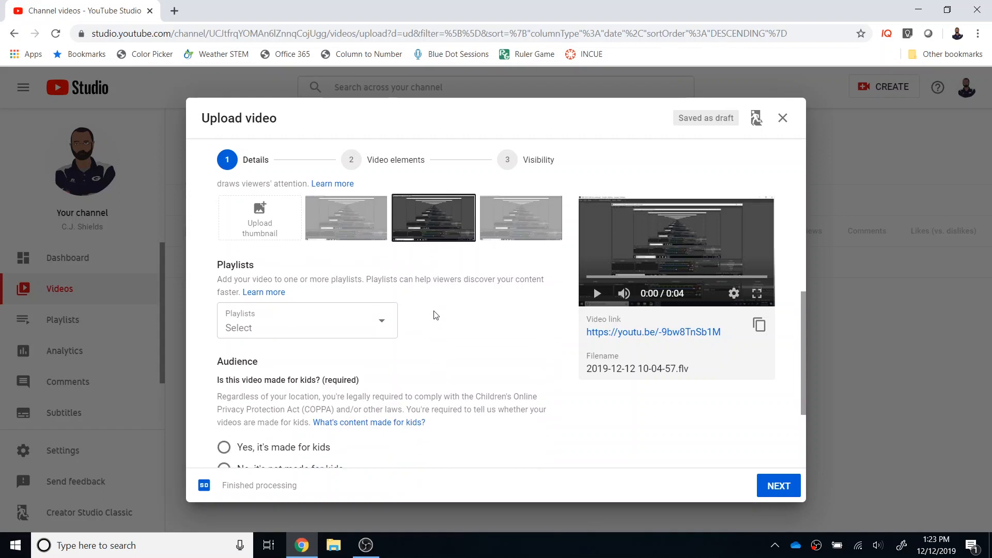
click(382, 324)
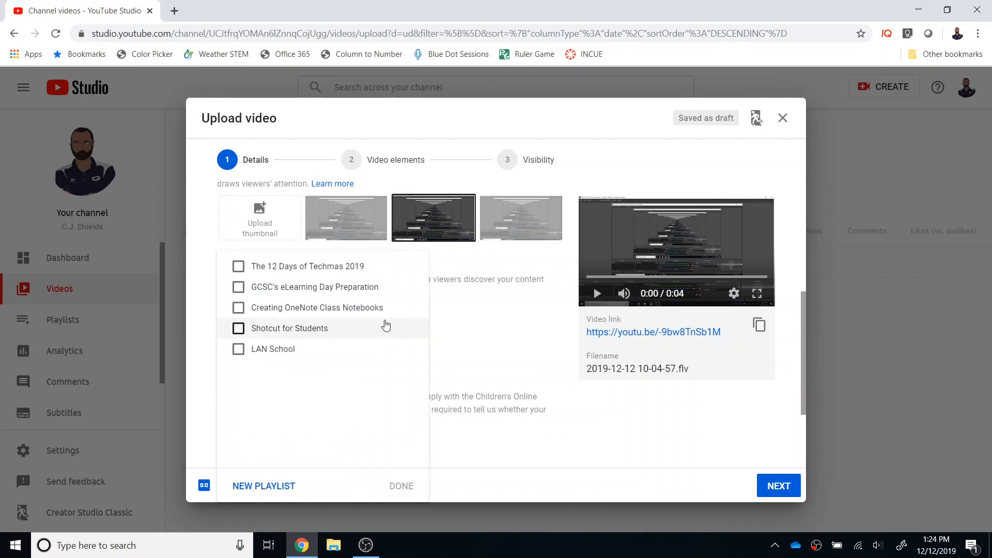
click(462, 313)
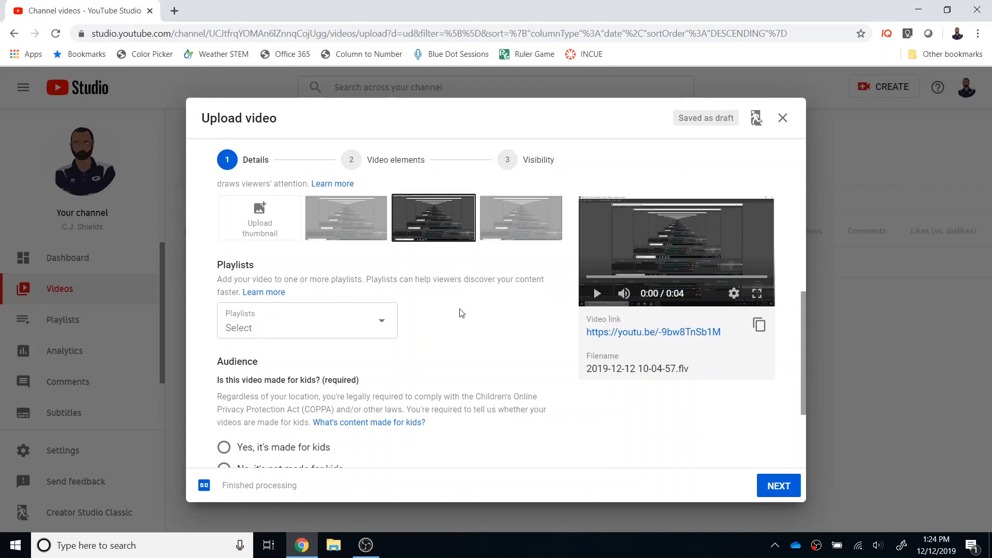
Set the audience to "Yes, it's made for kids" and expand the additional video options.
scroll(423, 308, down, 3)
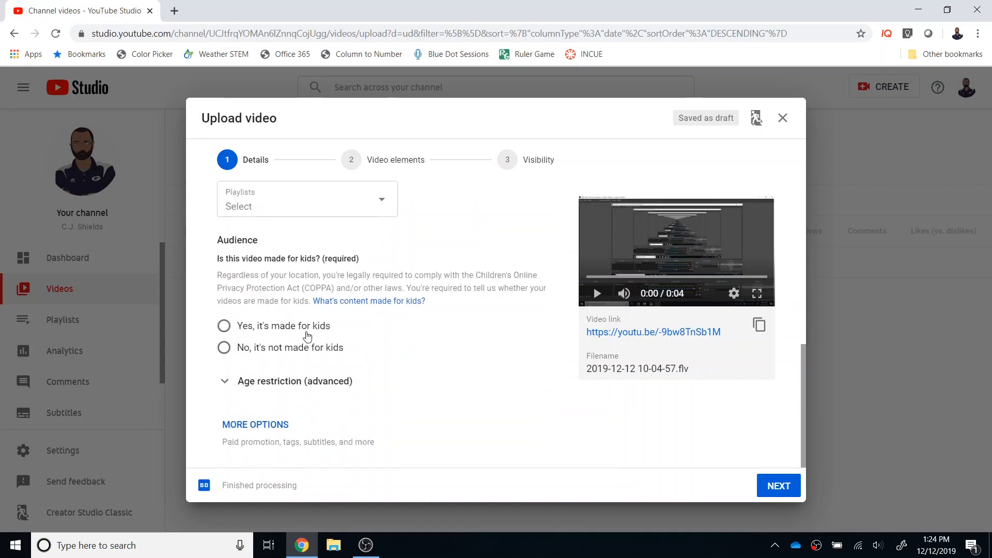
click(225, 326)
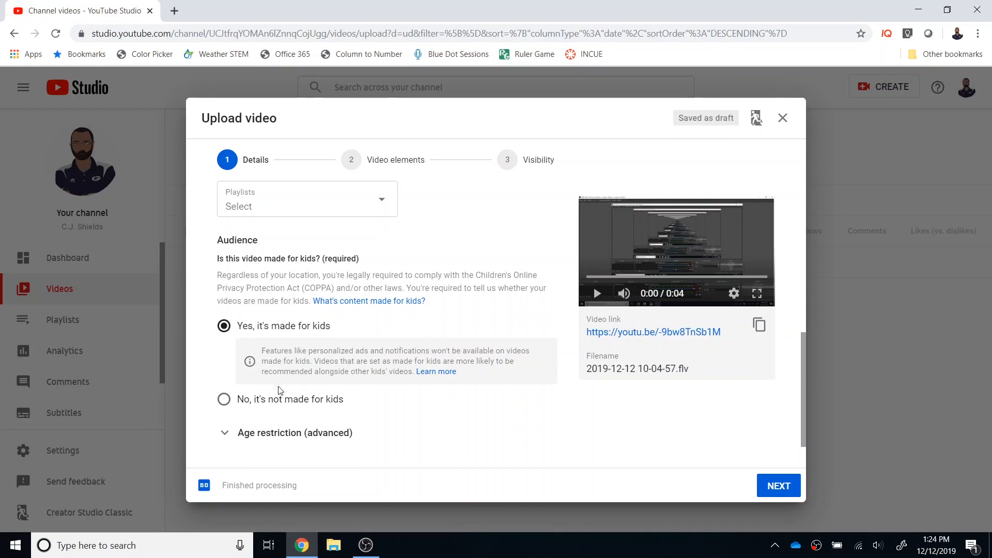
scroll(292, 419, down, 1)
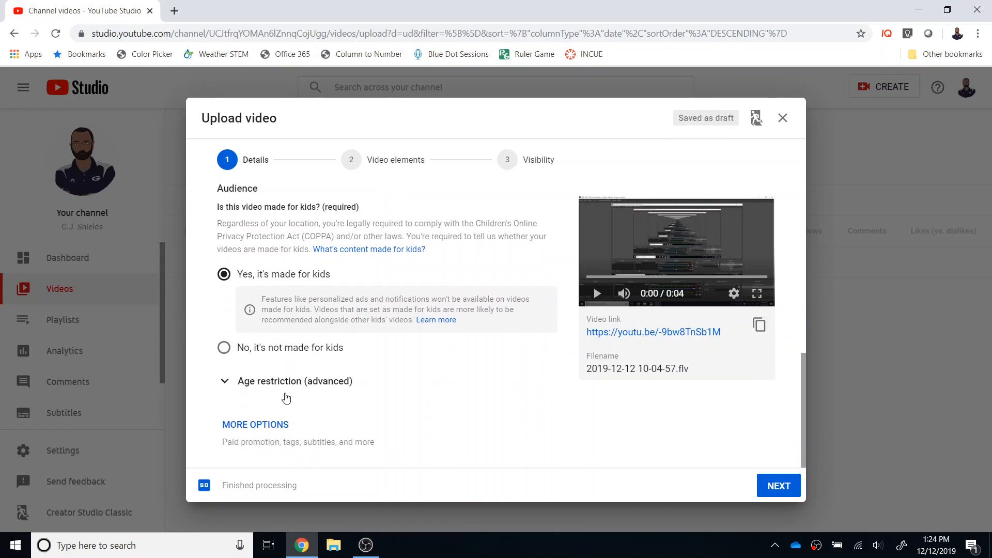
click(273, 426)
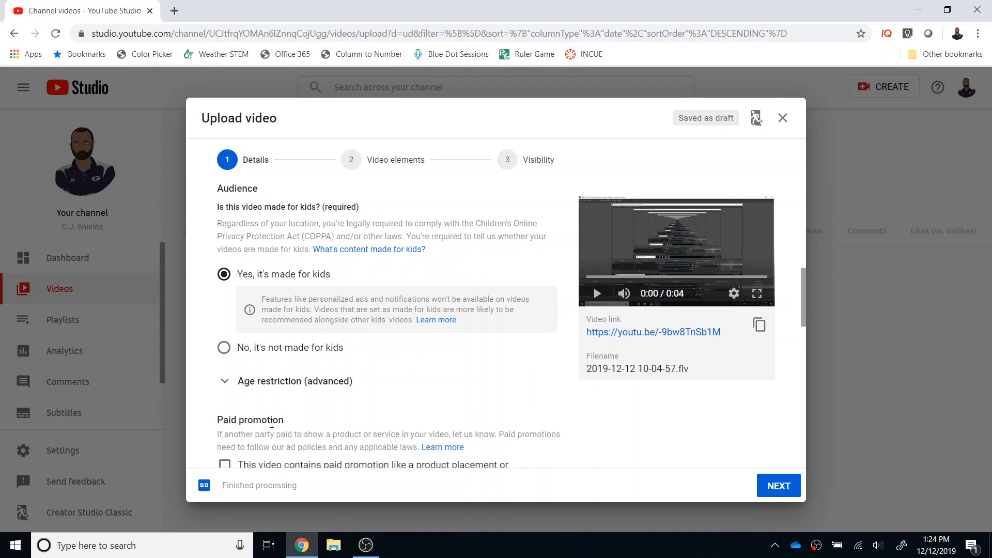
Add the tags "GCSC TEchnology INtegration" and "Greencastle Schools" to the video.
scroll(294, 410, down, 1)
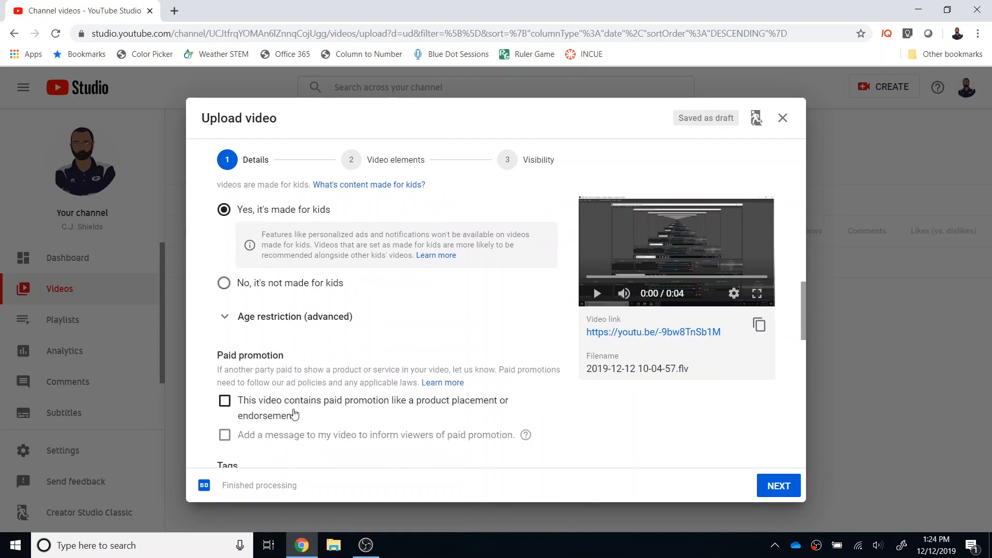
scroll(295, 414, down, 1)
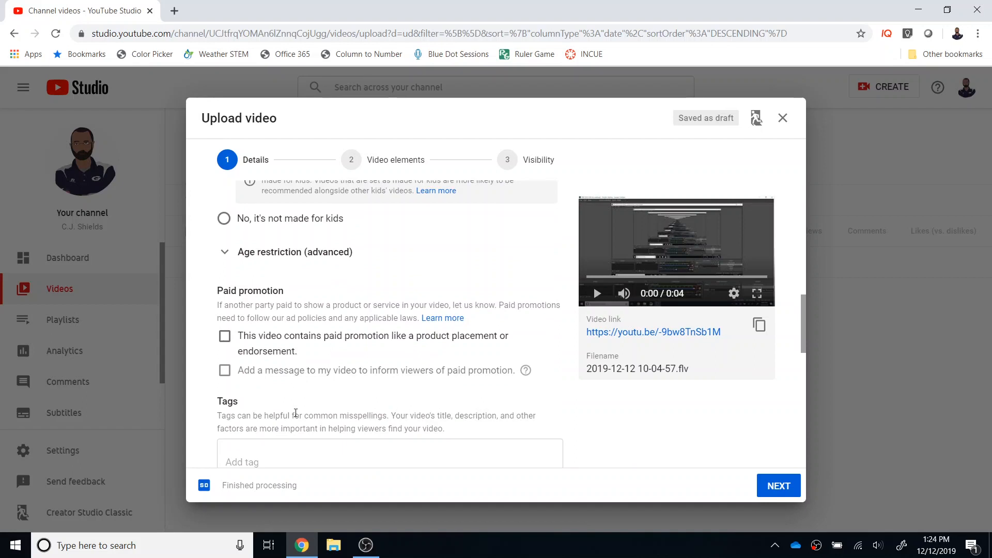
scroll(296, 413, down, 1)
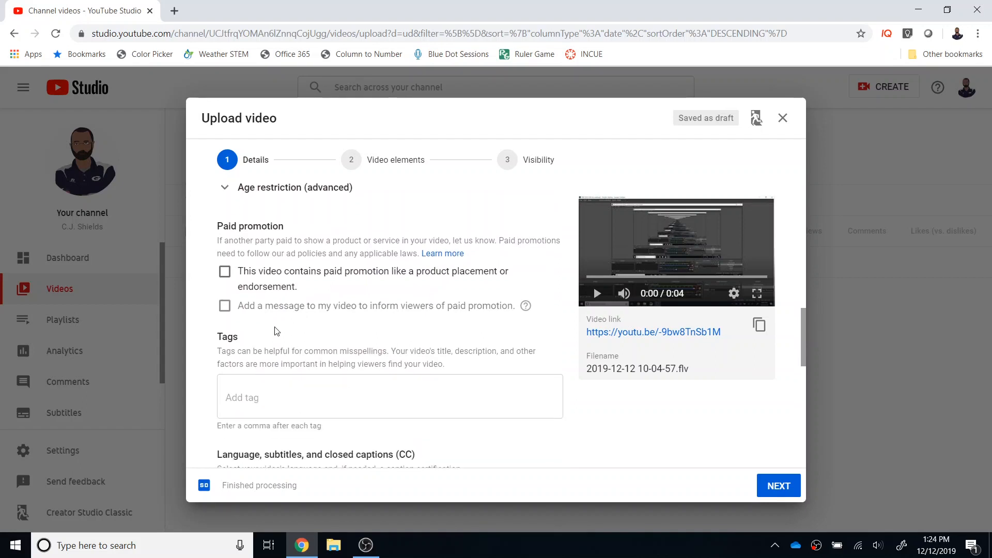
click(263, 397)
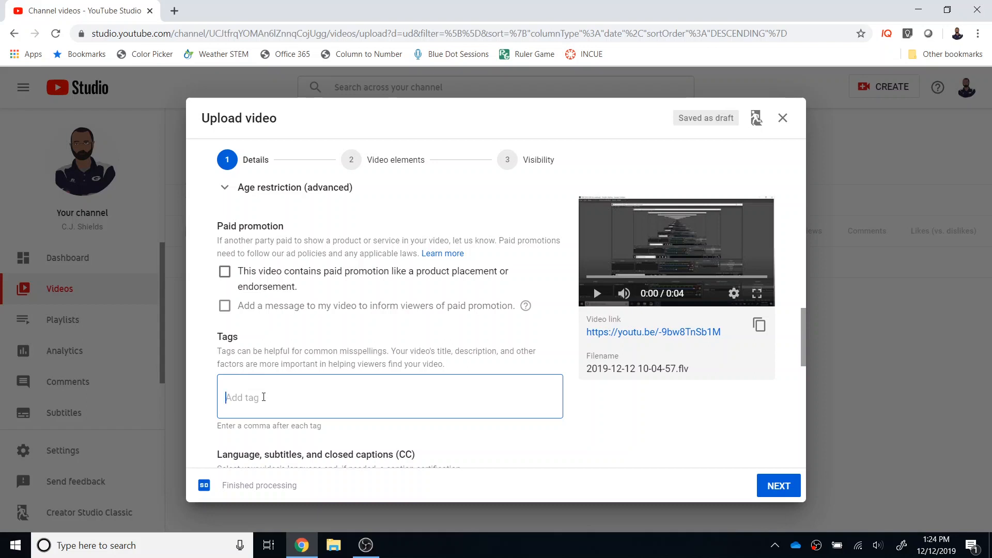
text(GCSC TEchnology INtegration)
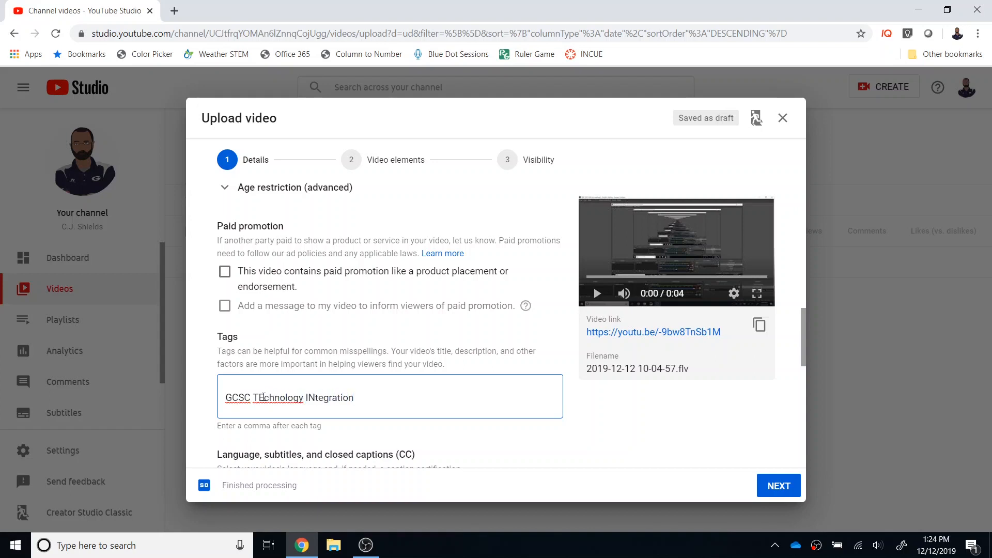
key(comma)
text(Gtr)
key(BackSpace)
key(BackSpace)
text(reencastle Schools)
key(comma)
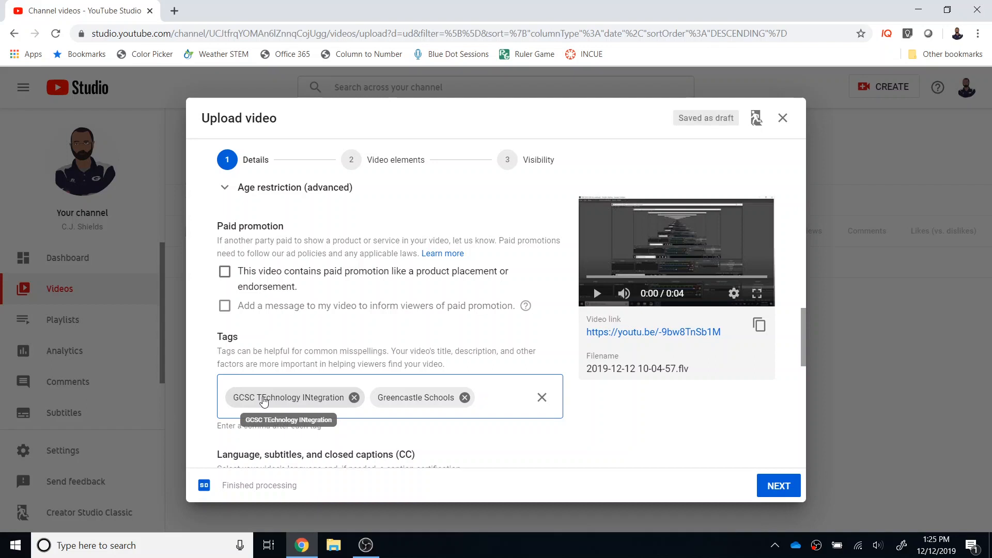
Correct "INtegration" to "Integration" in the first video tag.
click(309, 396)
key(Delete)
text(n)
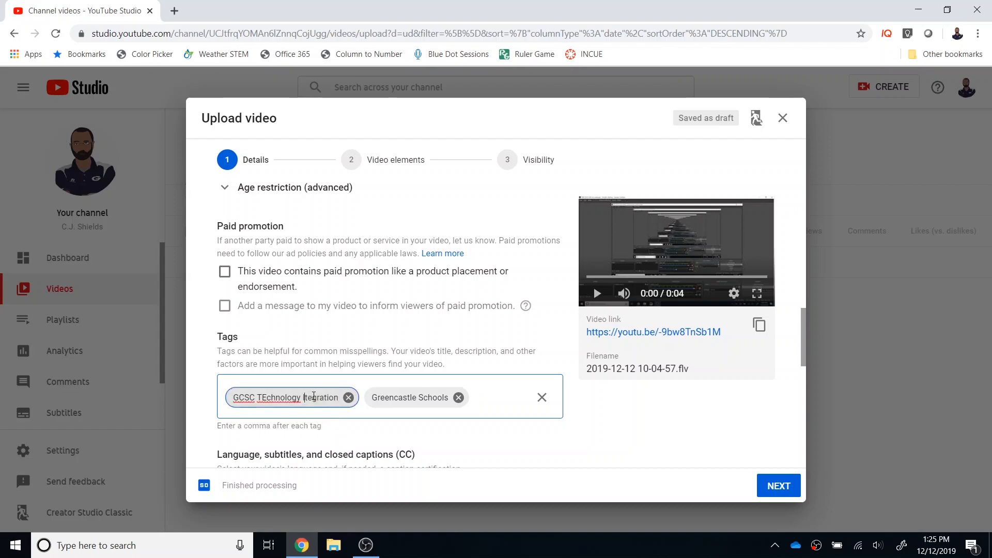
click(511, 401)
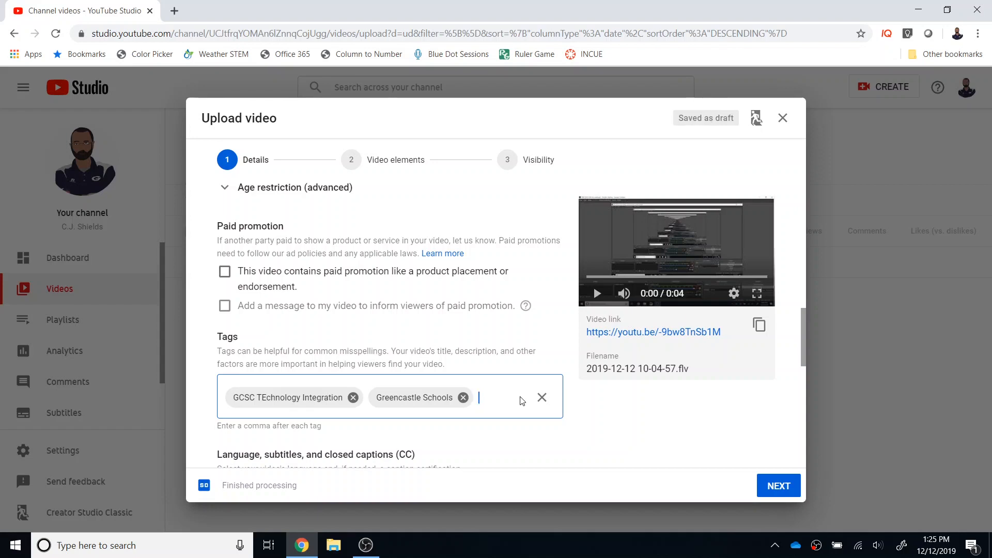
Choose Education as the video's category.
scroll(522, 400, down, 3)
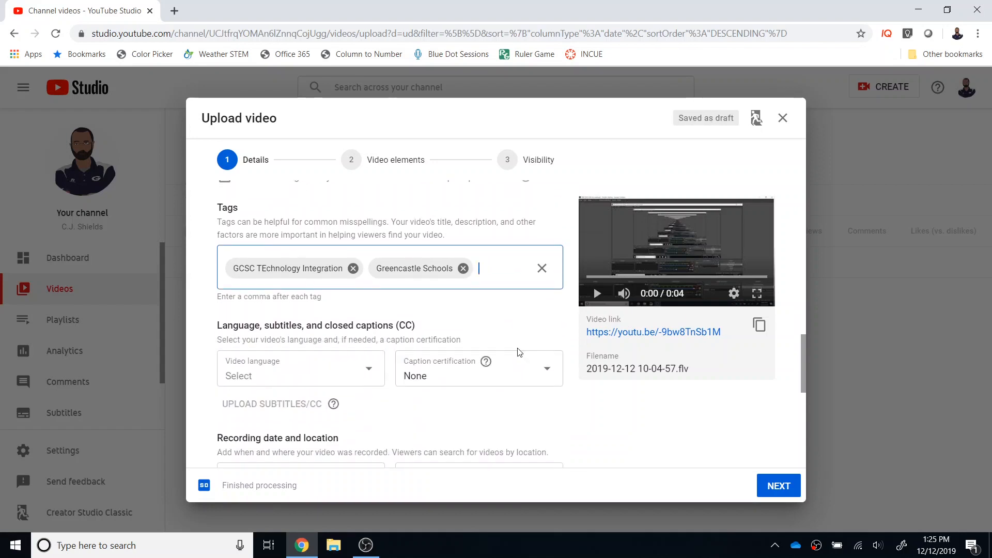
scroll(521, 359, down, 1)
scroll(521, 360, down, 1)
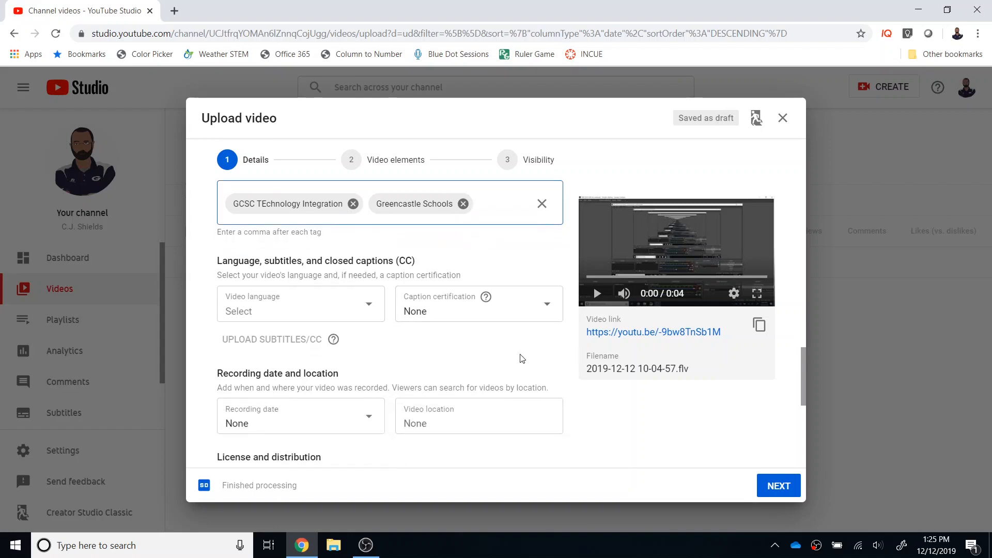
scroll(521, 359, down, 1)
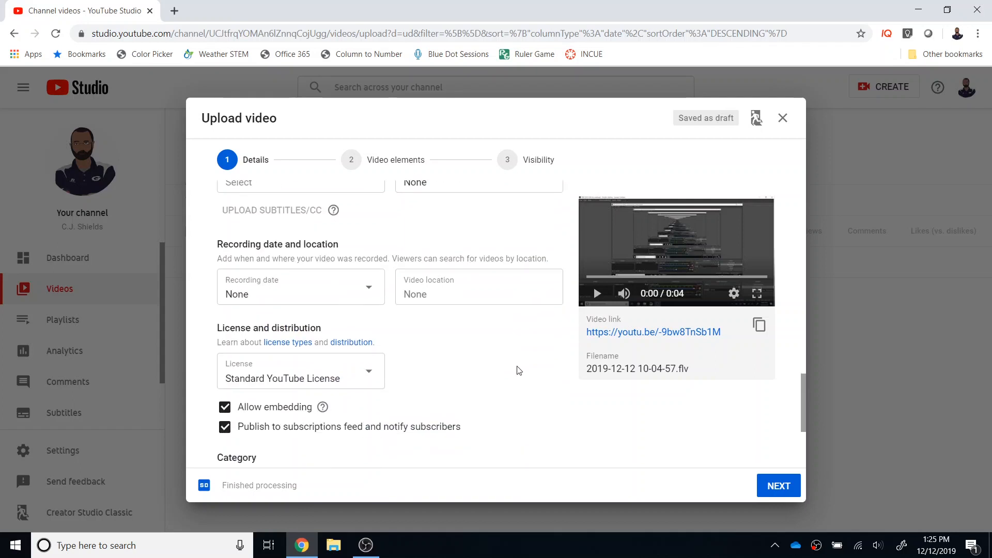
scroll(520, 370, down, 3)
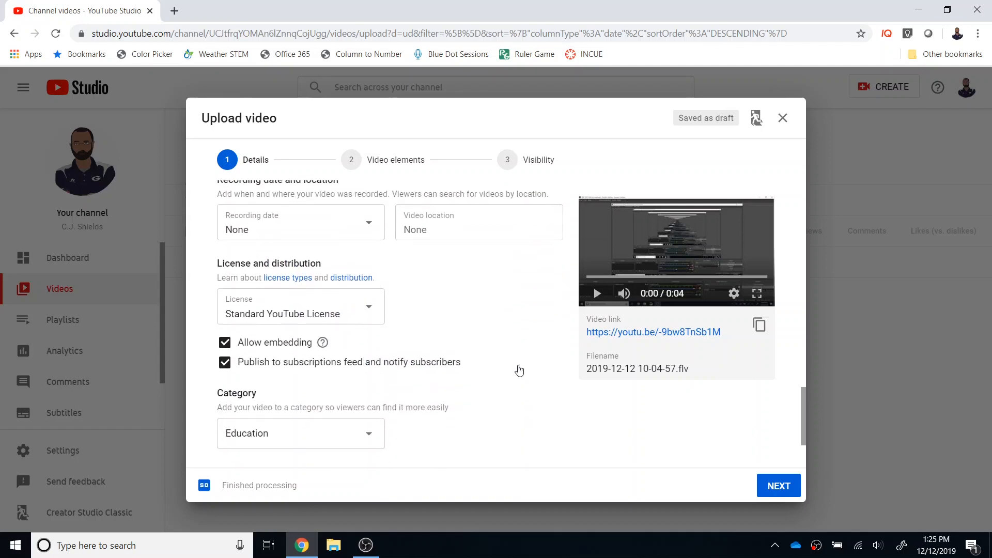
click(376, 373)
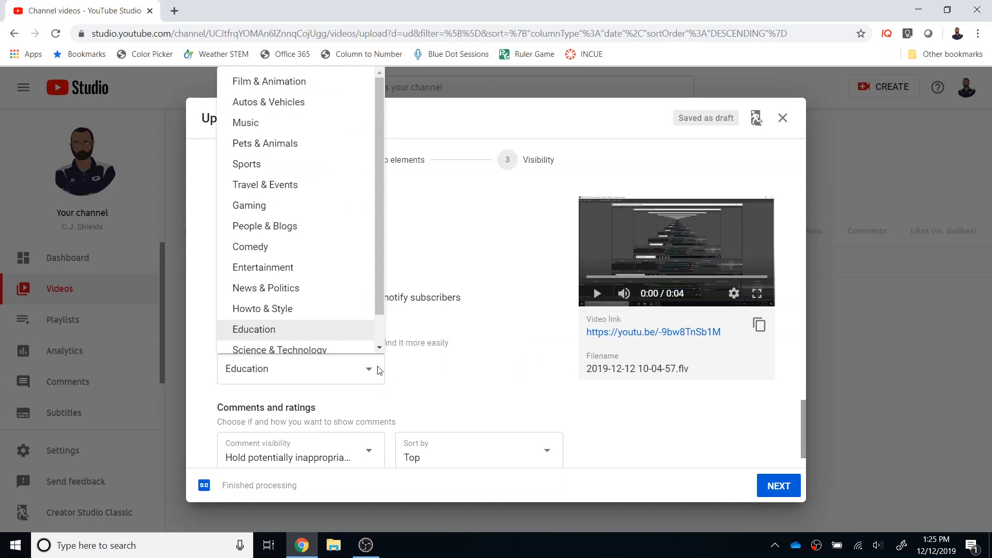
click(304, 335)
Set the comment visibility to "Hold potentially inappropriate comments for review".
scroll(427, 370, down, 1)
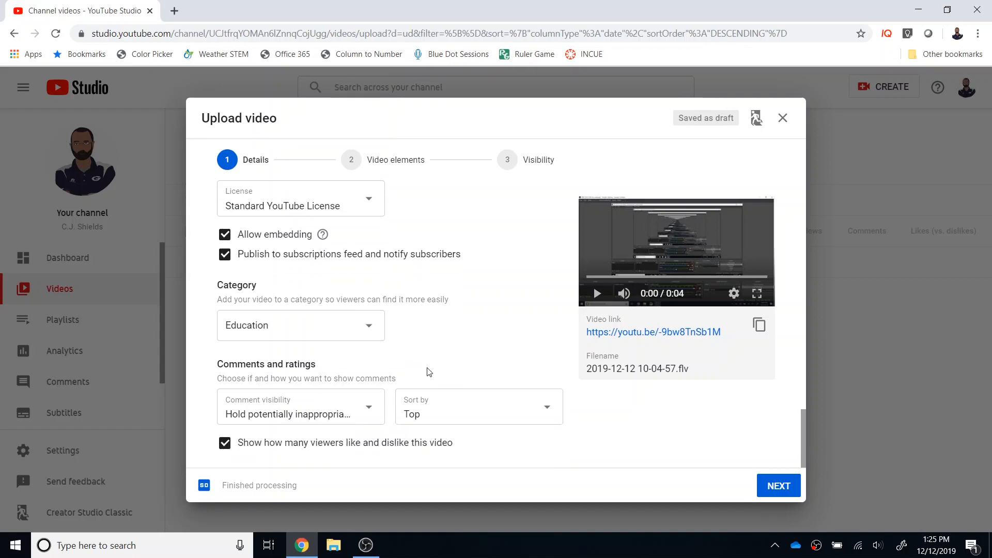
click(375, 408)
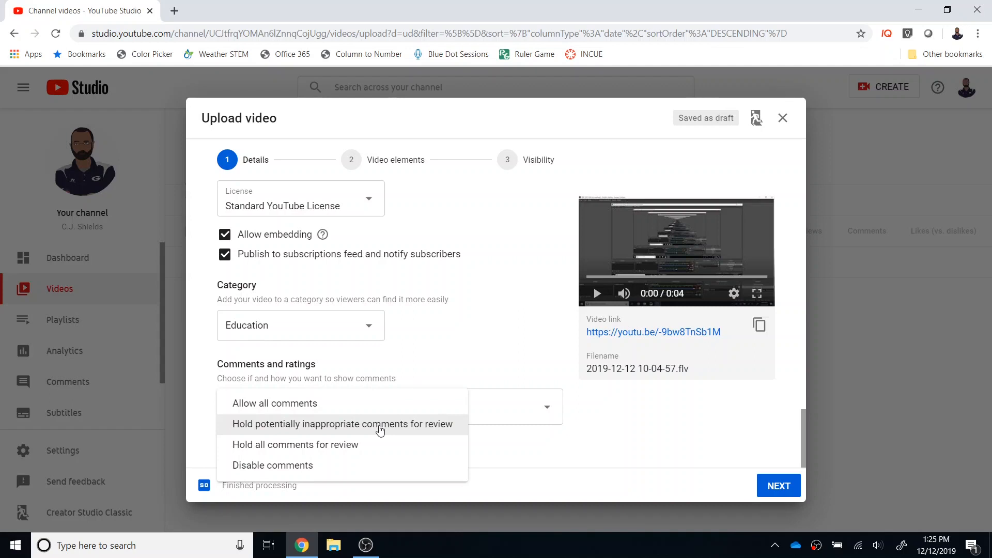
click(415, 423)
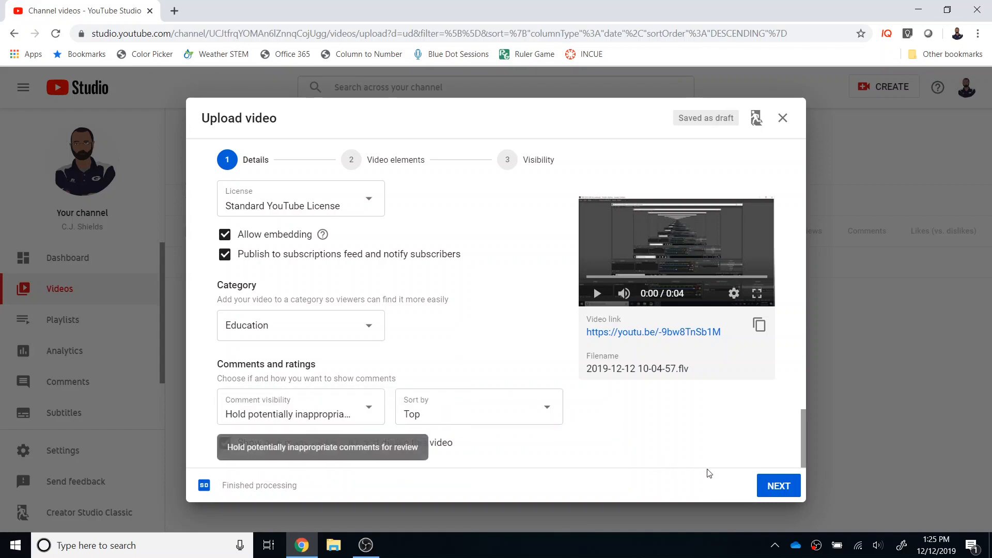
Skip the end screen and cards, go on to the visibility settings, and view the options for publishing immediately.
click(781, 490)
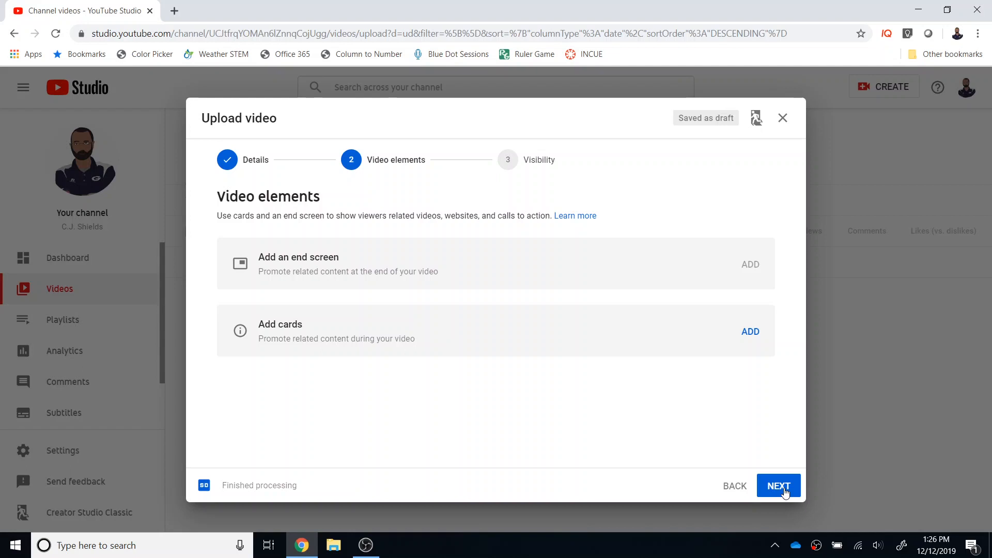
click(783, 491)
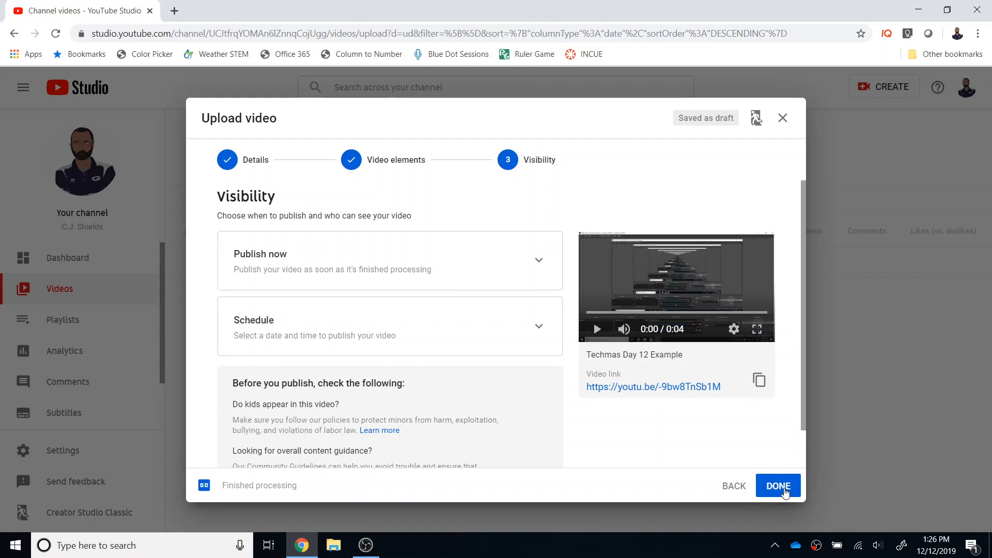
click(540, 262)
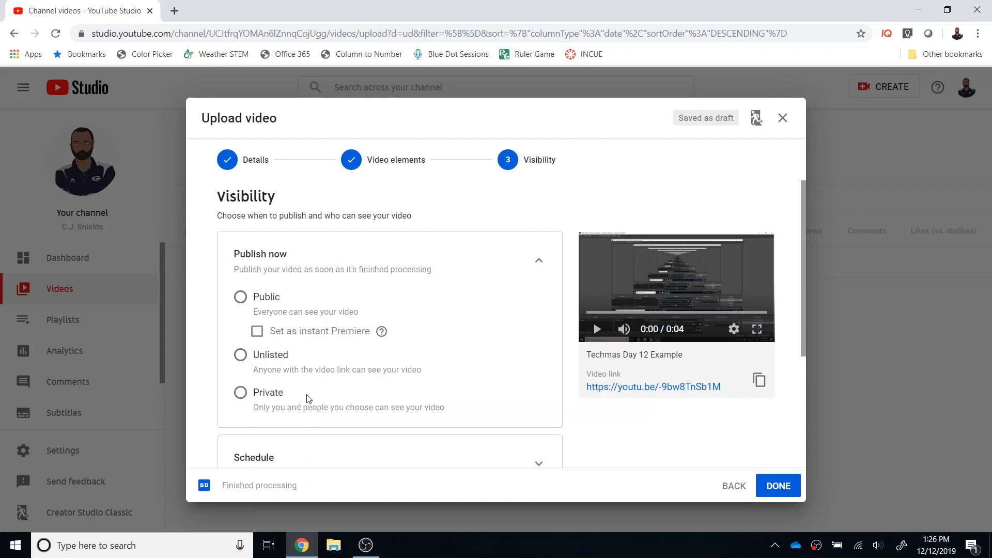
click(536, 261)
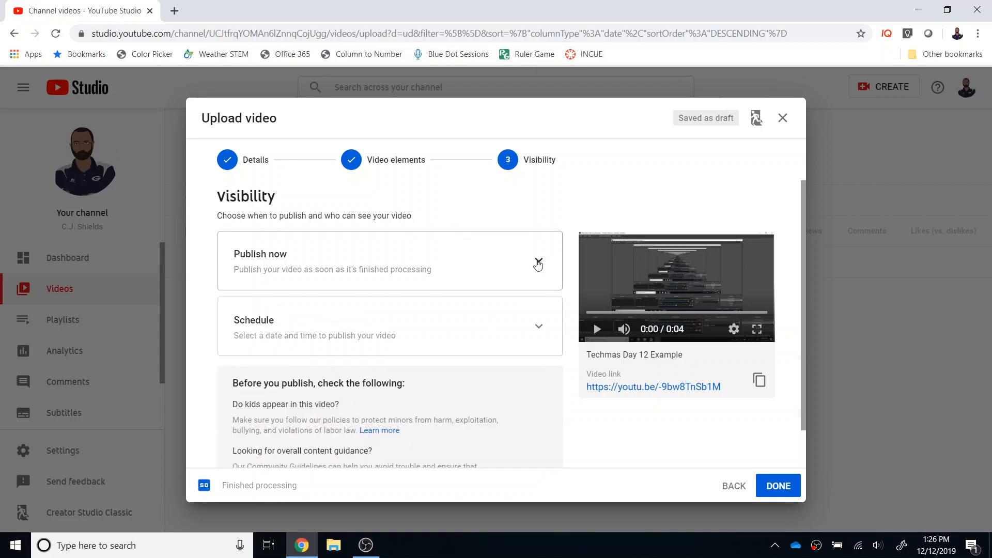
Try scheduling the video's public release for Dec 13, 2019.
scroll(535, 274, down, 1)
click(538, 284)
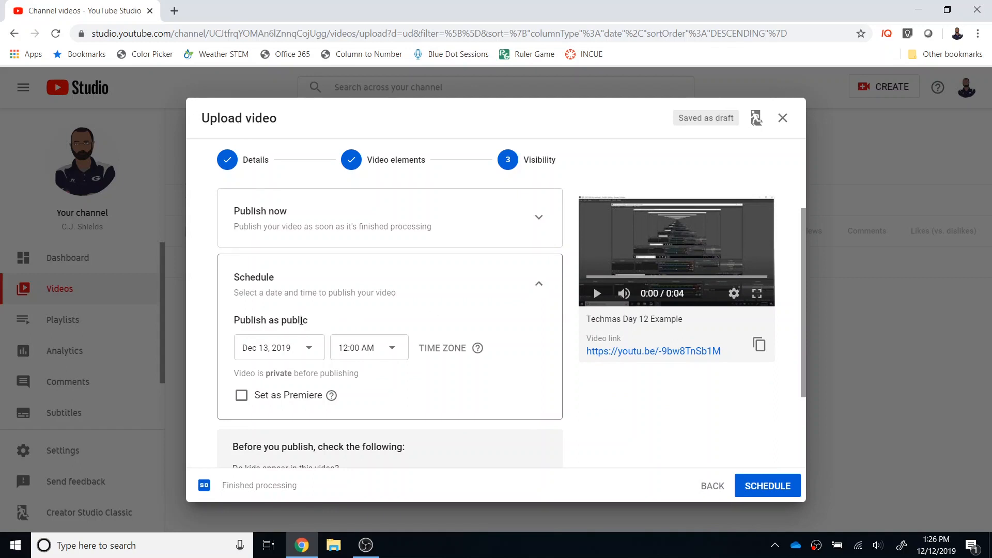
click(315, 347)
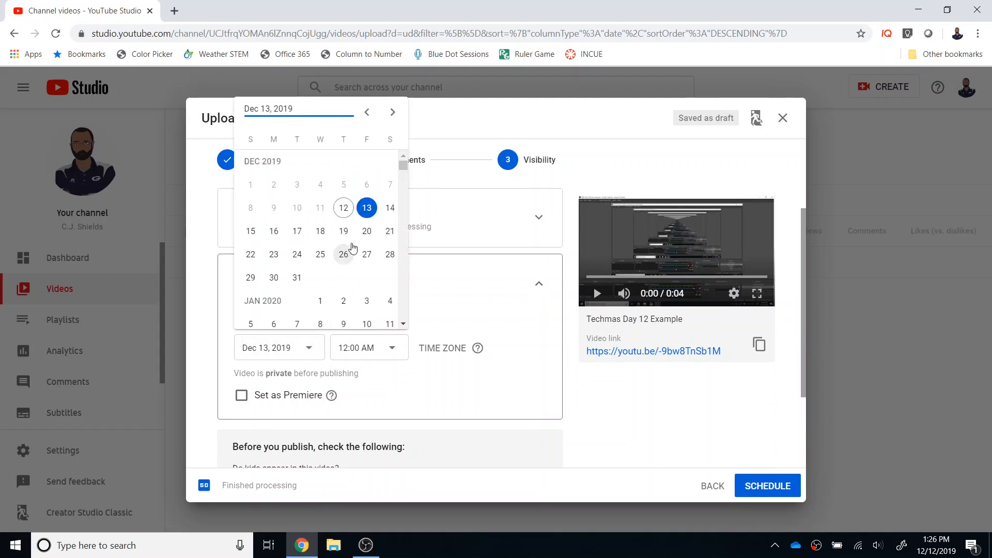
click(367, 212)
click(433, 296)
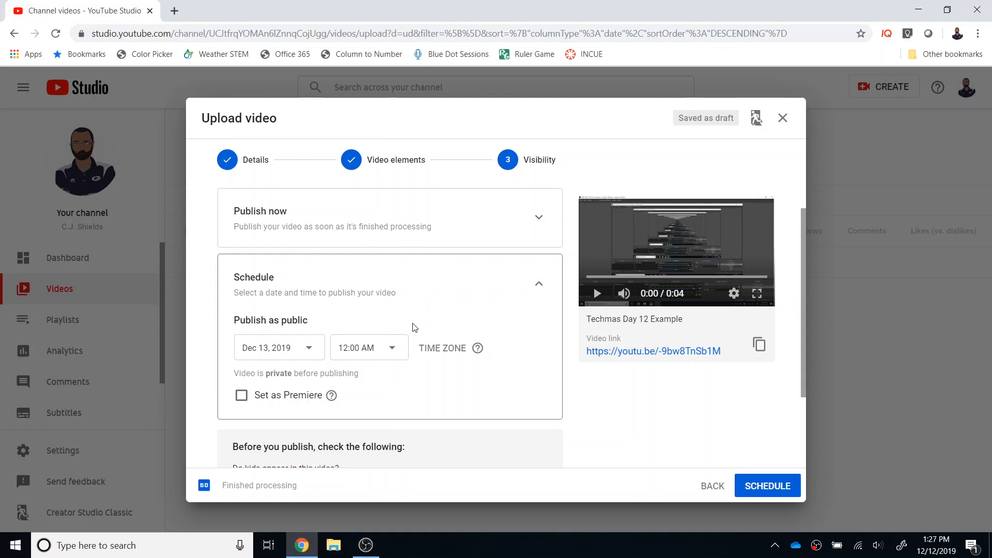
click(537, 283)
Publish the video immediately as Public and copy its video link.
click(538, 218)
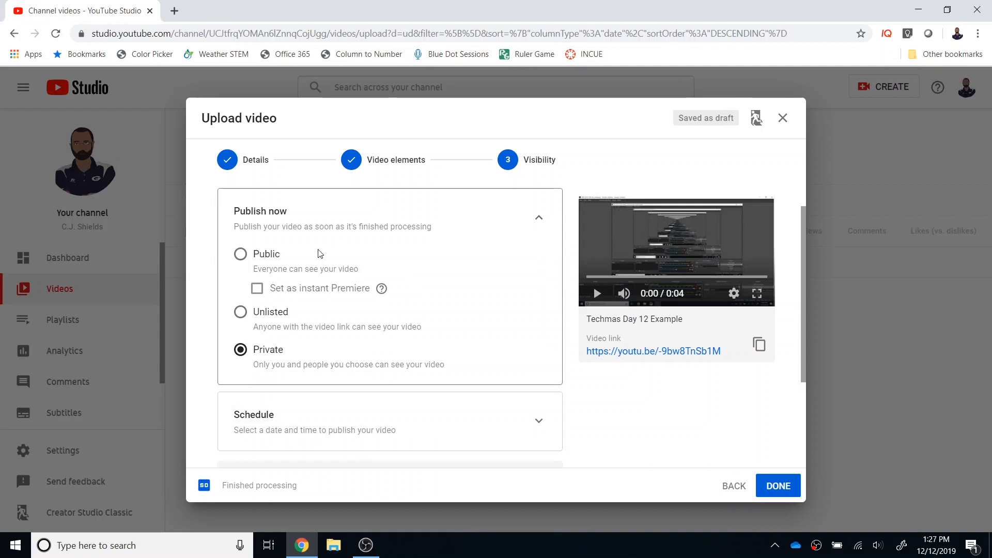
click(241, 254)
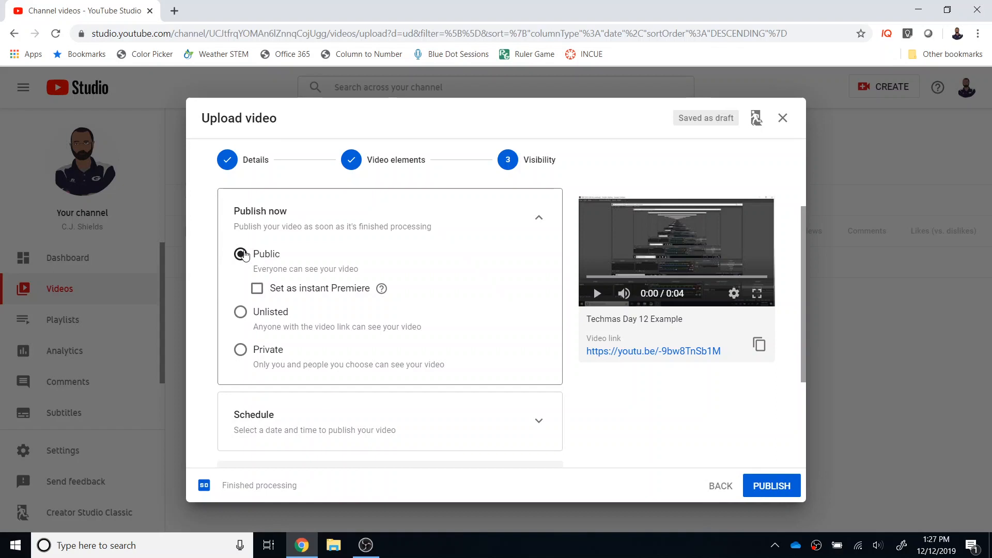
click(752, 486)
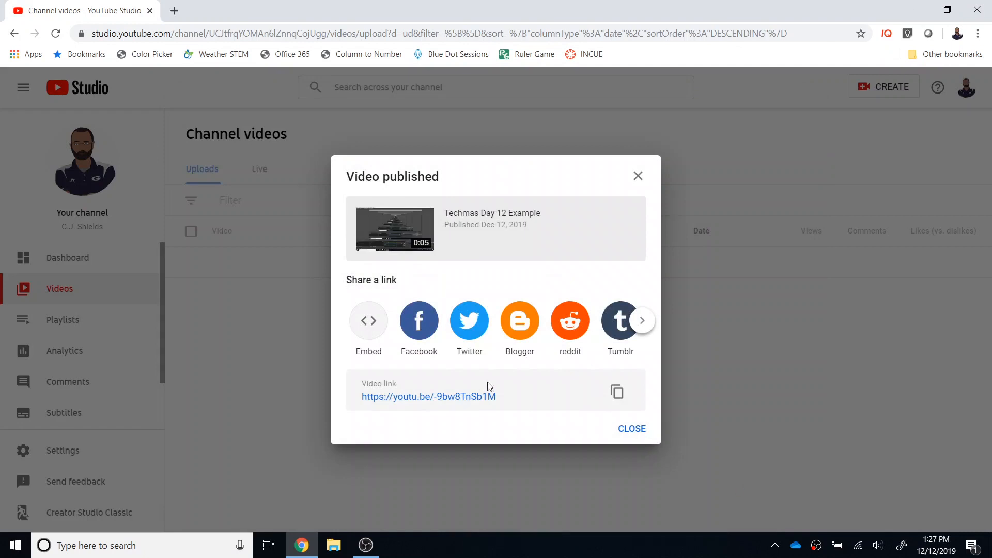
click(617, 394)
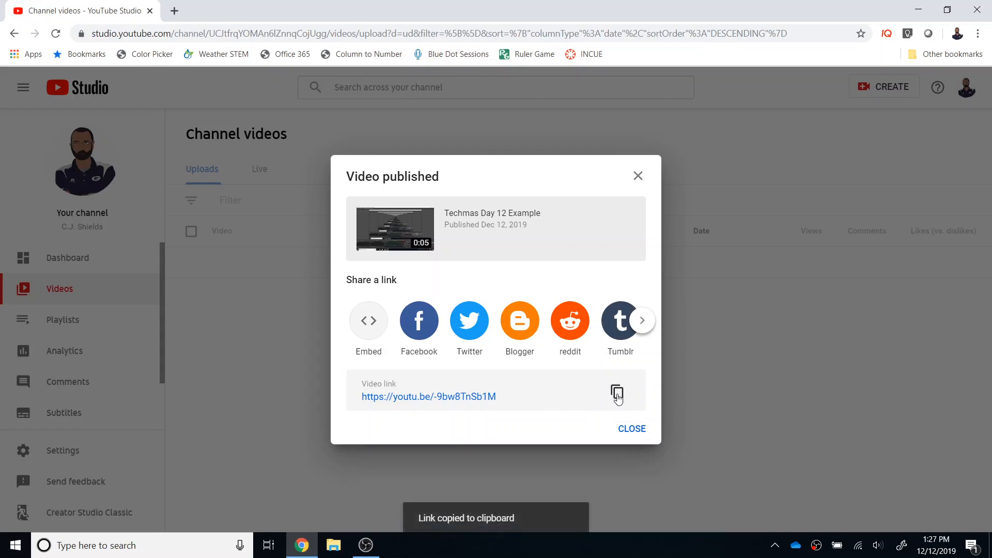
click(631, 428)
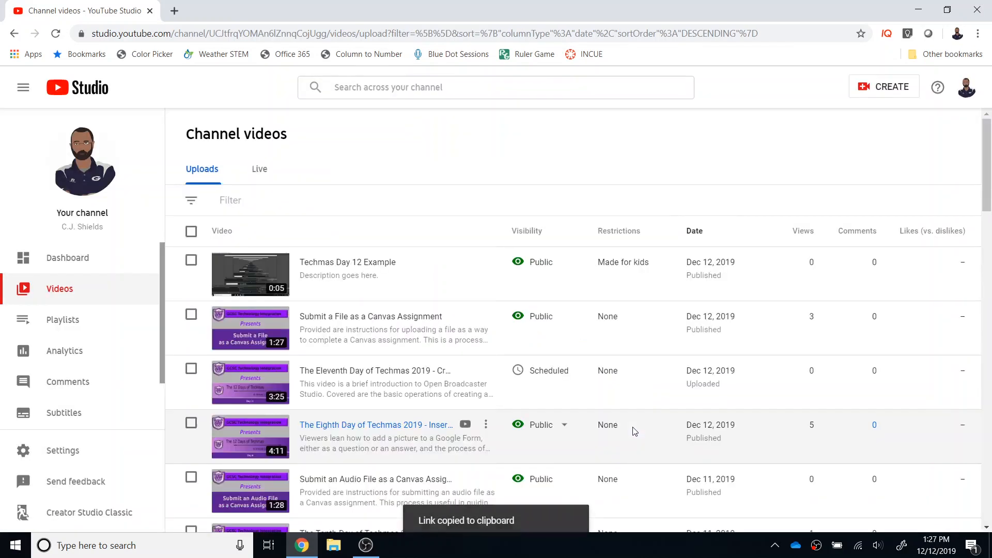
Get the shareable link for "Techmas Day 12 Example" from the channel's video list.
click(486, 262)
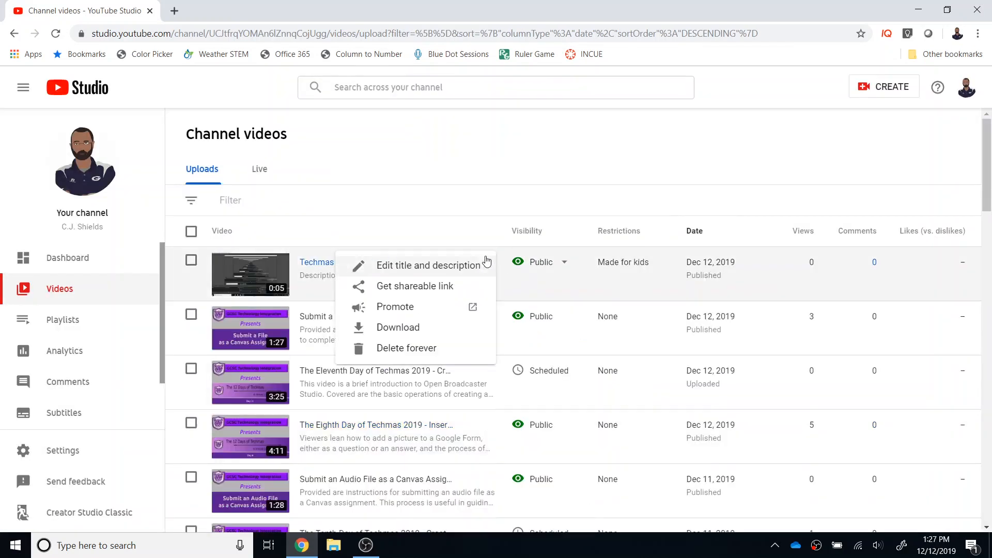
click(457, 286)
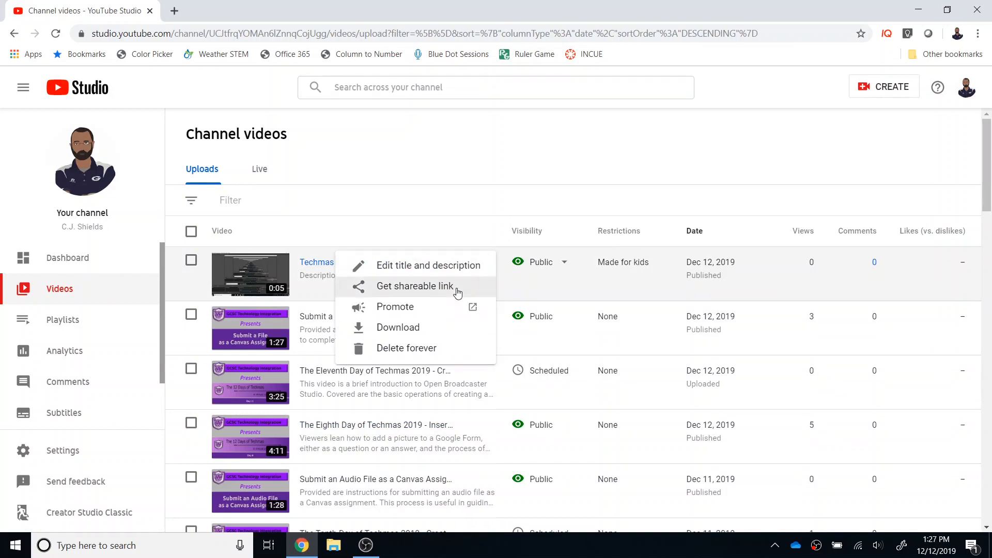